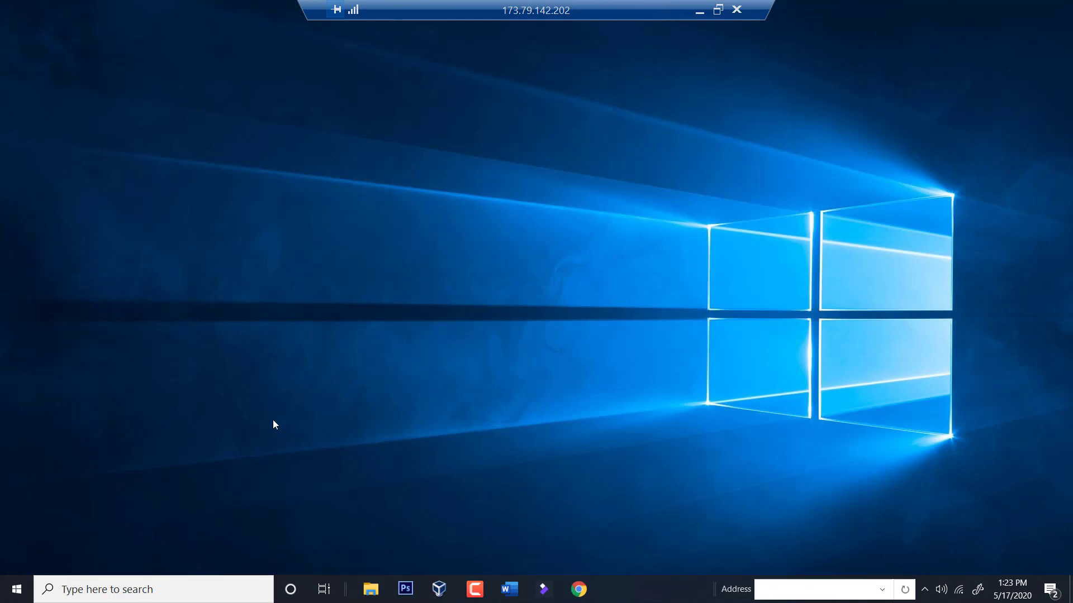
- From the Phone page of Windows Settings, choose Add a phone to launch Your Phone setup
left_click(16, 590)
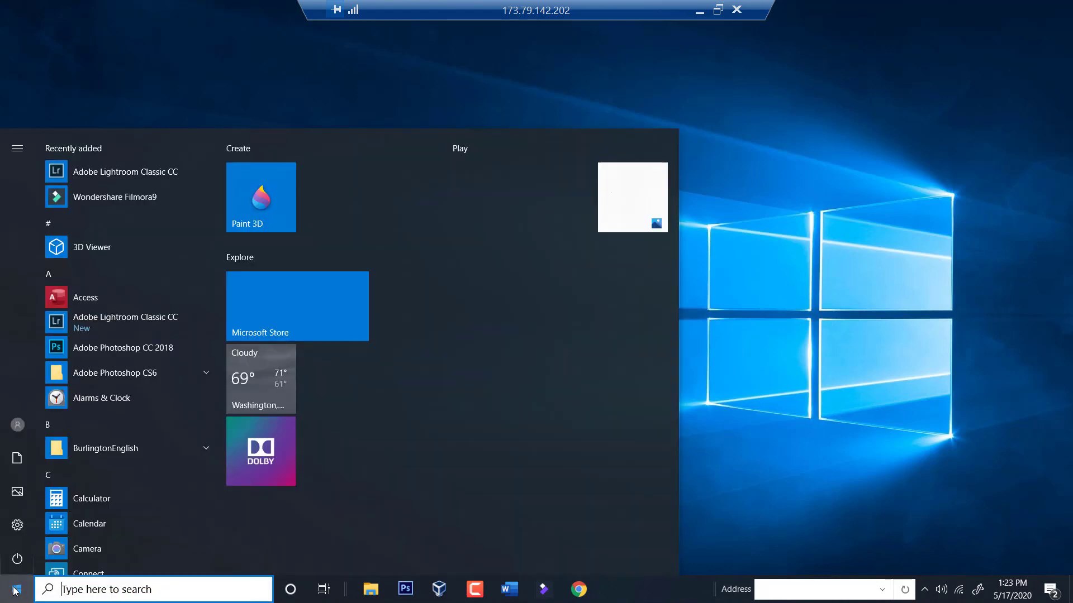
left_click(23, 527)
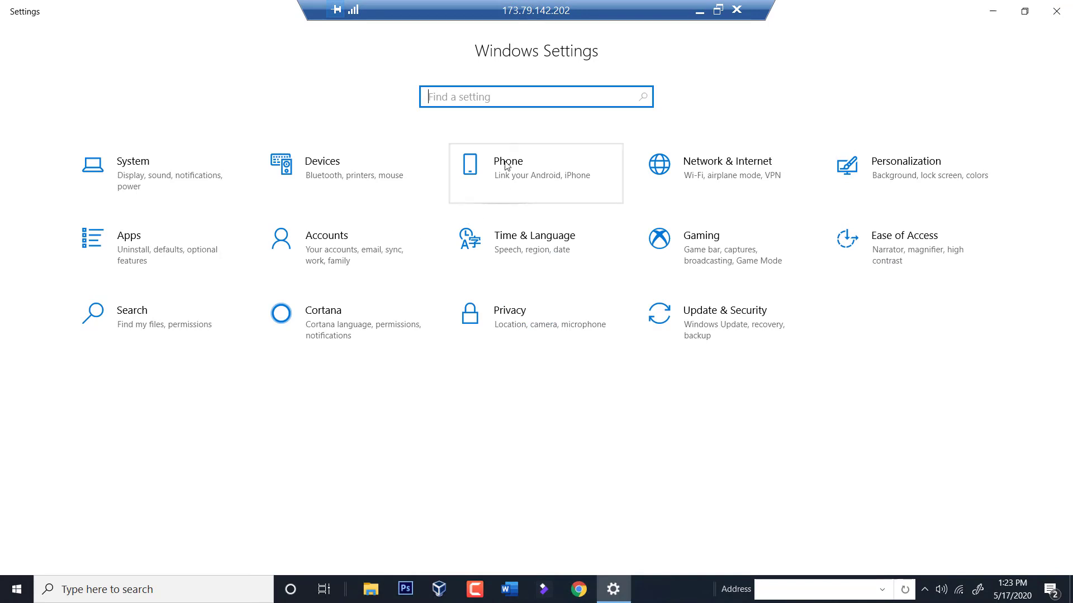
left_click(507, 166)
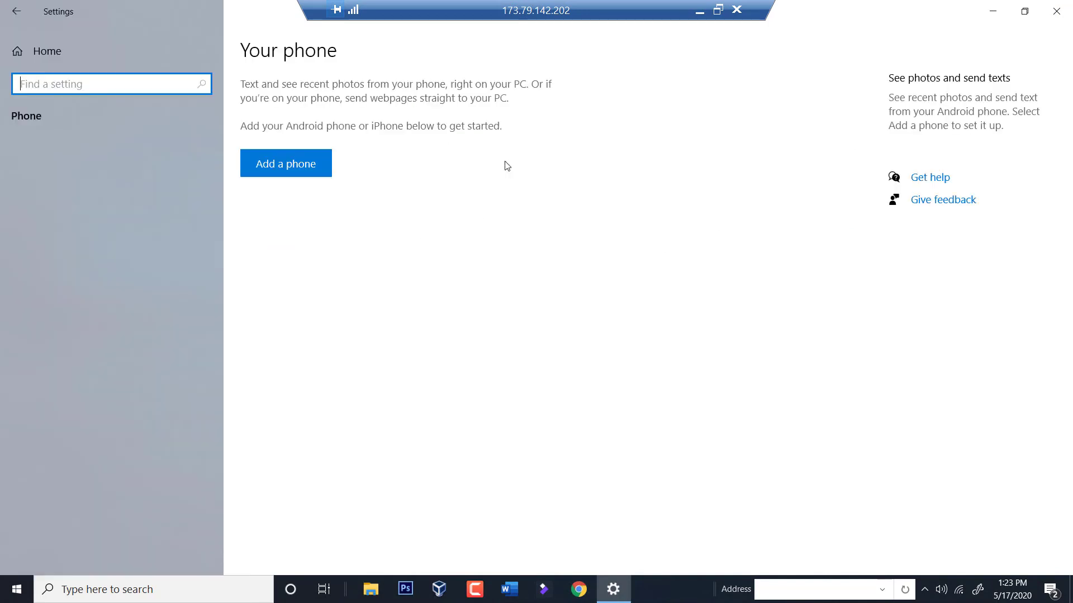
left_click(281, 171)
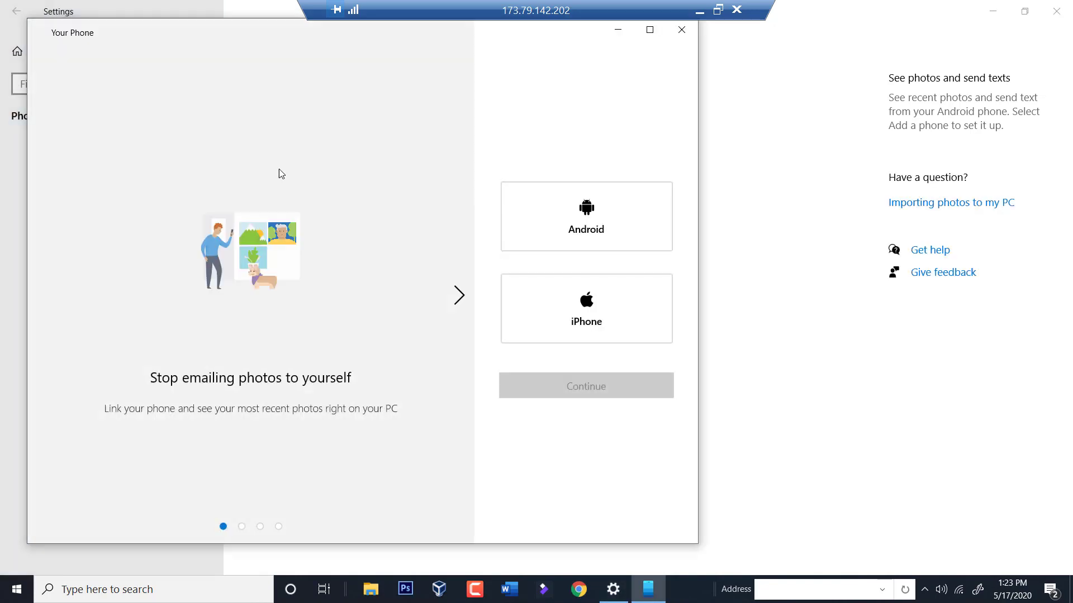
- Choose Android and sign in with the Microsoft account to reach the companion install step
left_click(564, 232)
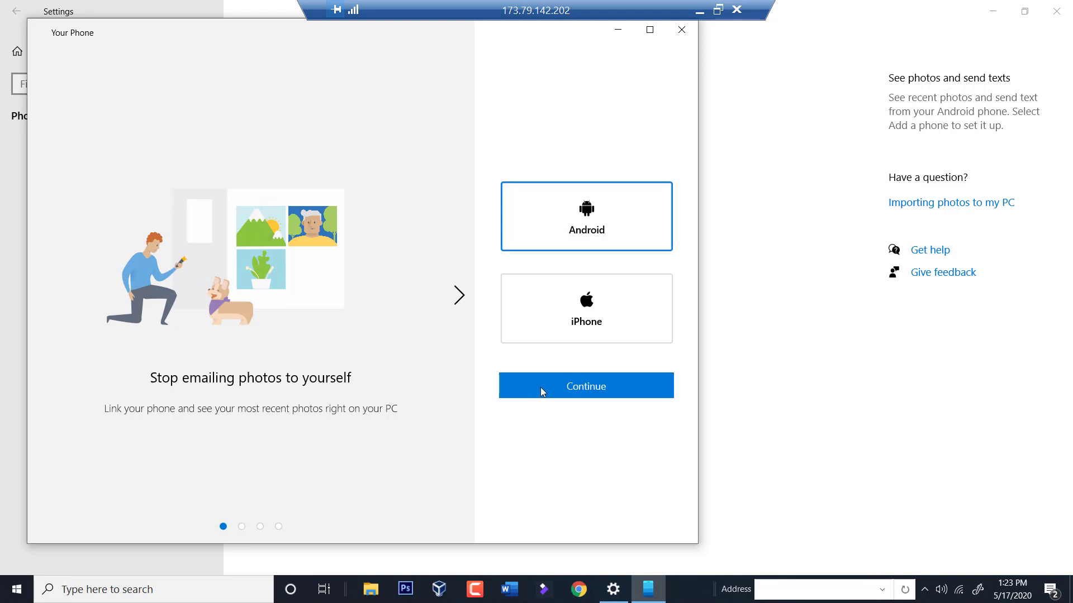
left_click(576, 393)
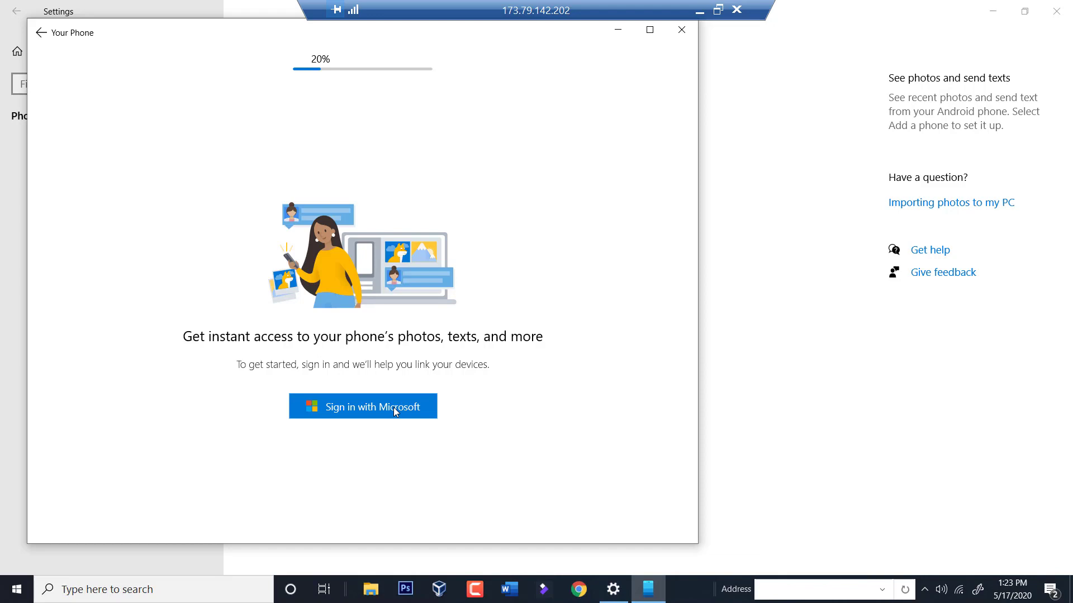
left_click(395, 410)
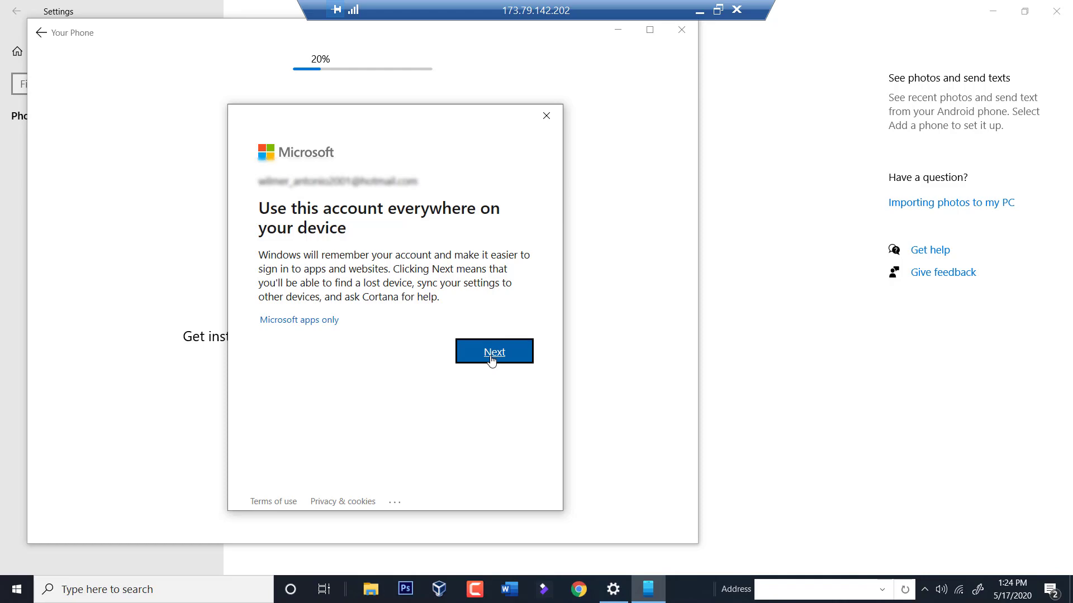
left_click(492, 360)
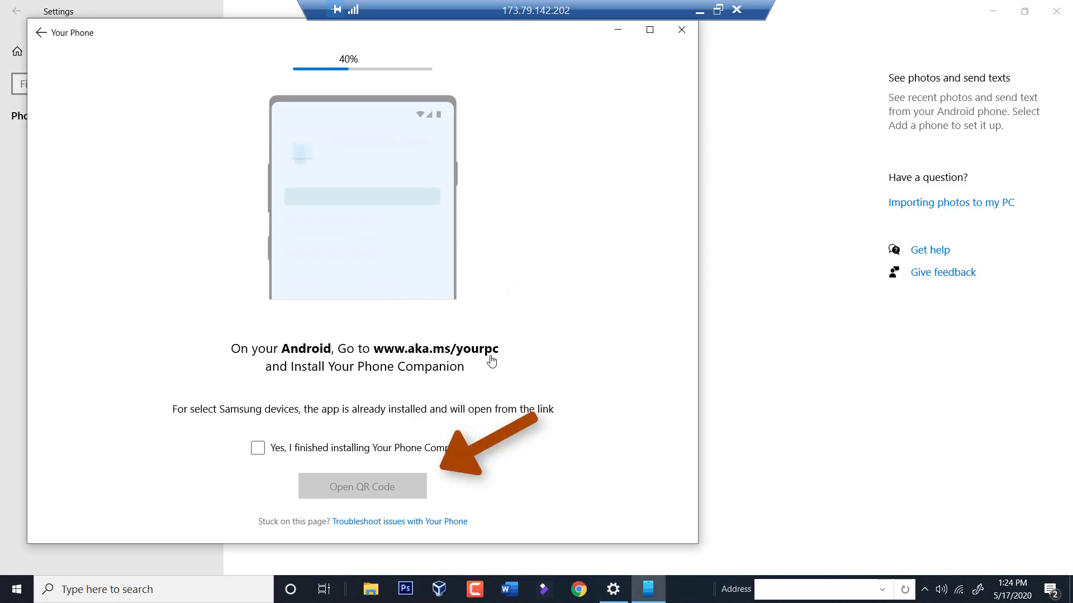
- Confirm Your Phone Companion is installed, show the pairing QR code, and pick the sign-in account
left_click(410, 447)
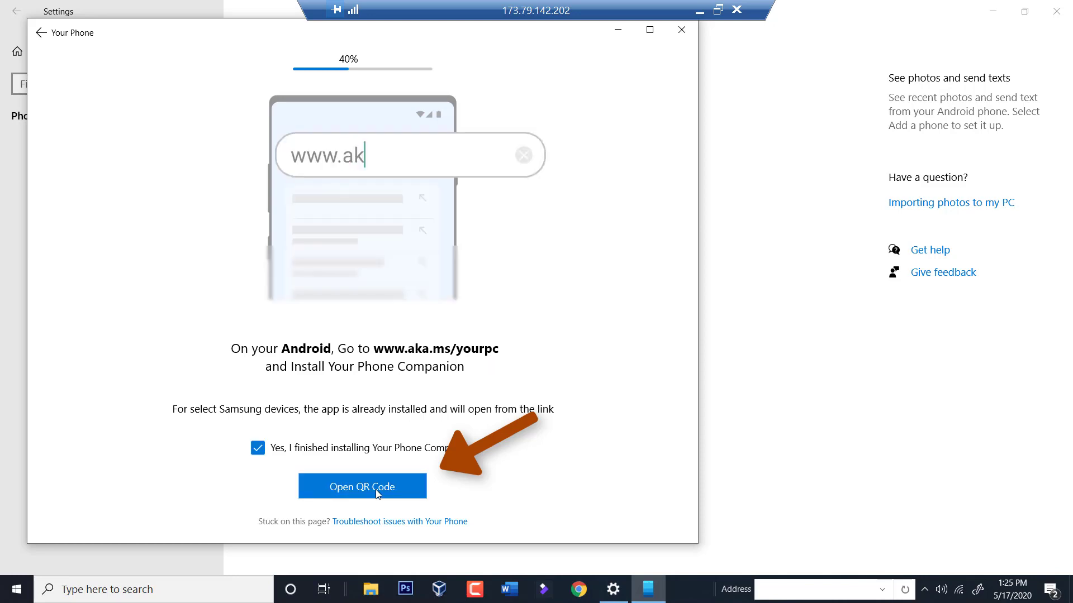
left_click(377, 494)
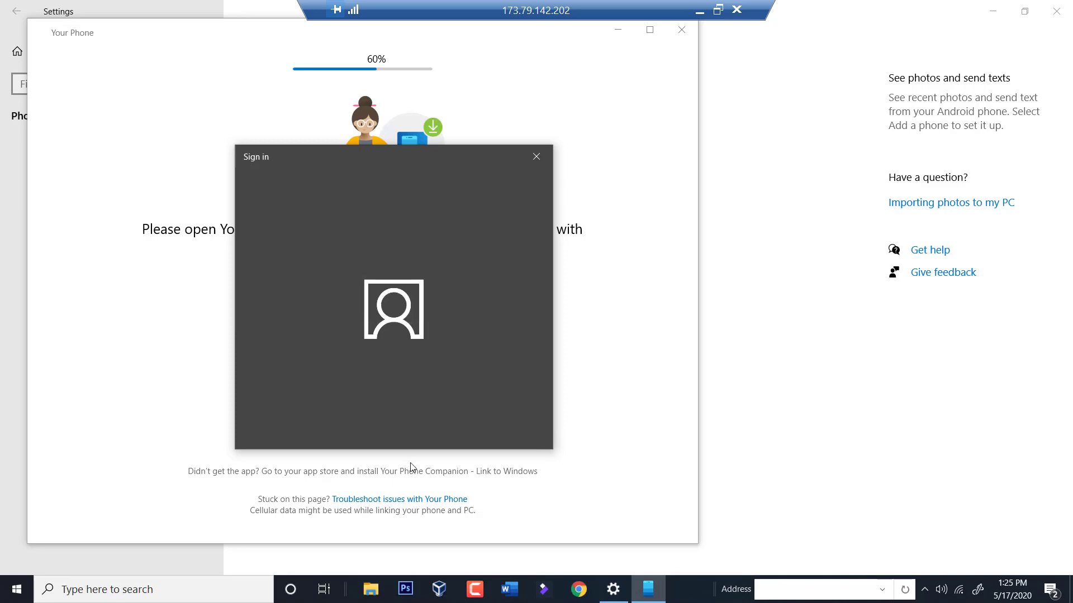
left_click(452, 419)
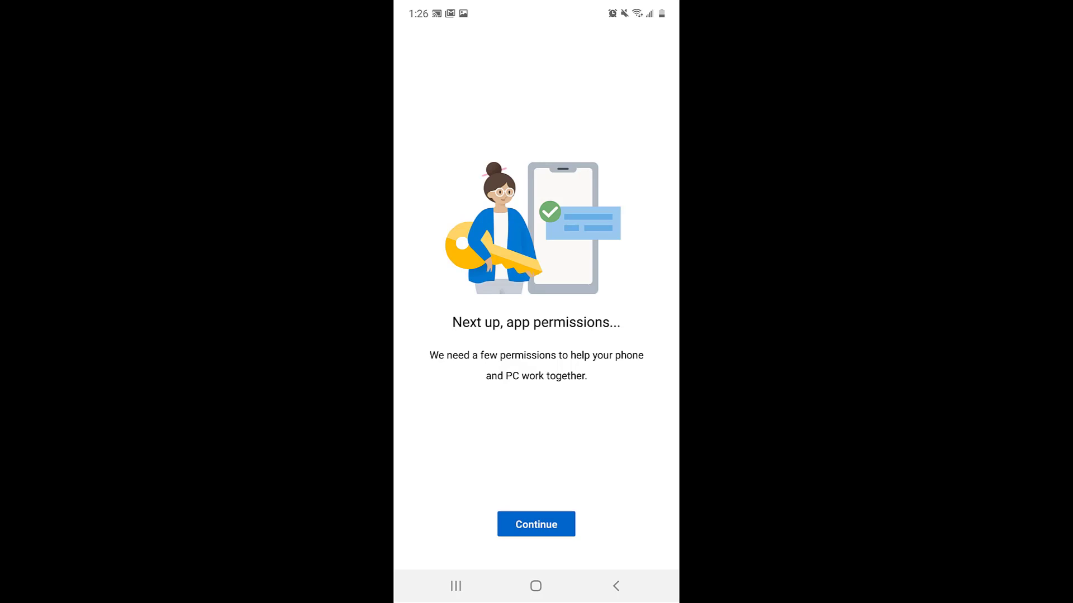
- Continue past the companion app's permissions intro and allow it to manage phone calls
left_click(535, 523)
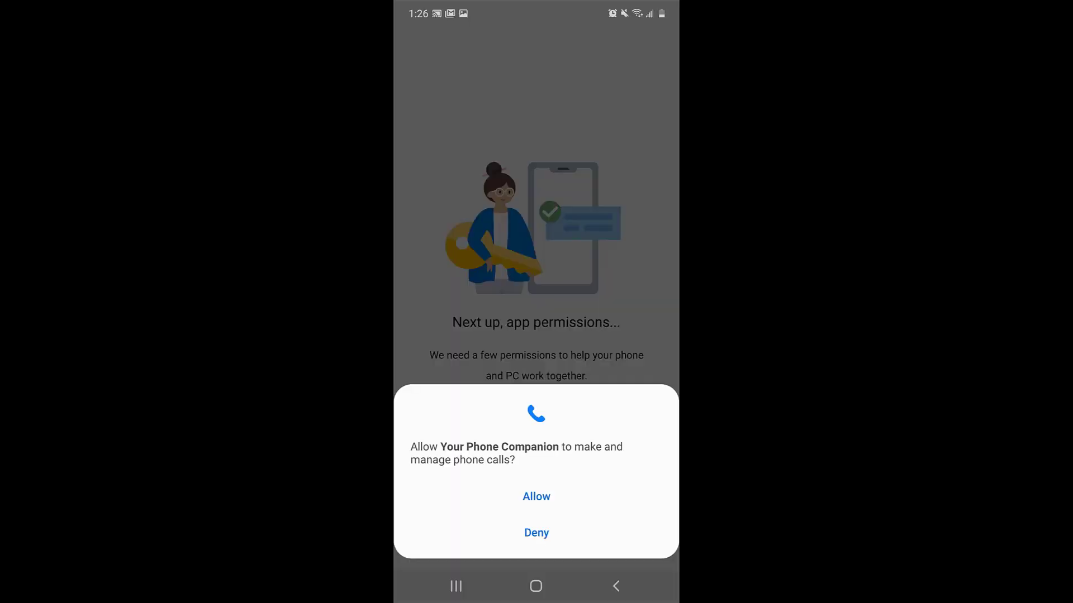
left_click(536, 497)
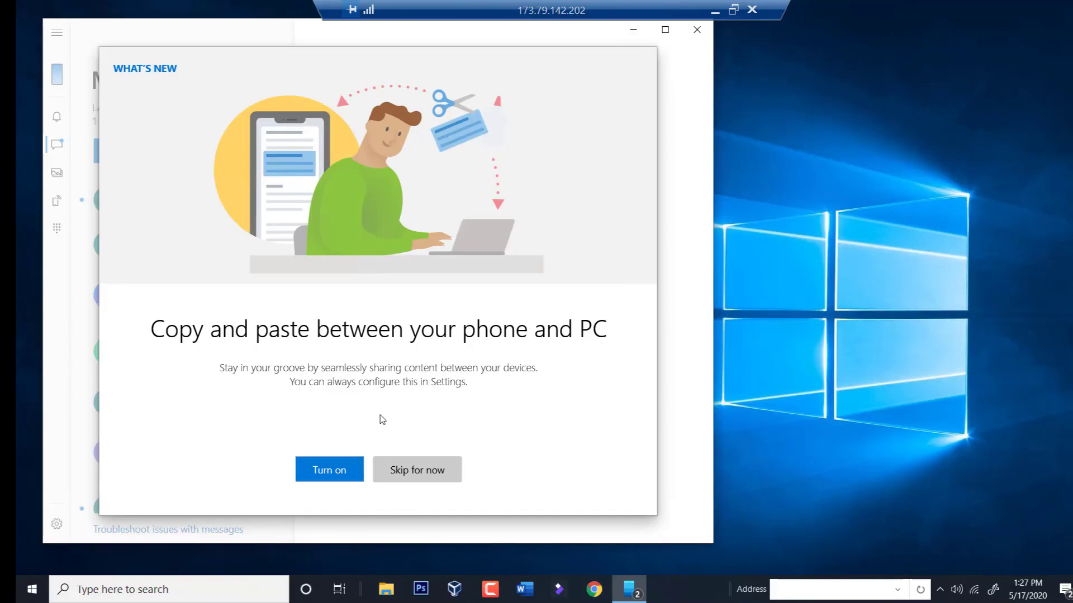
- Turn on cross-device copy and paste from the What's New dialog
left_click(334, 474)
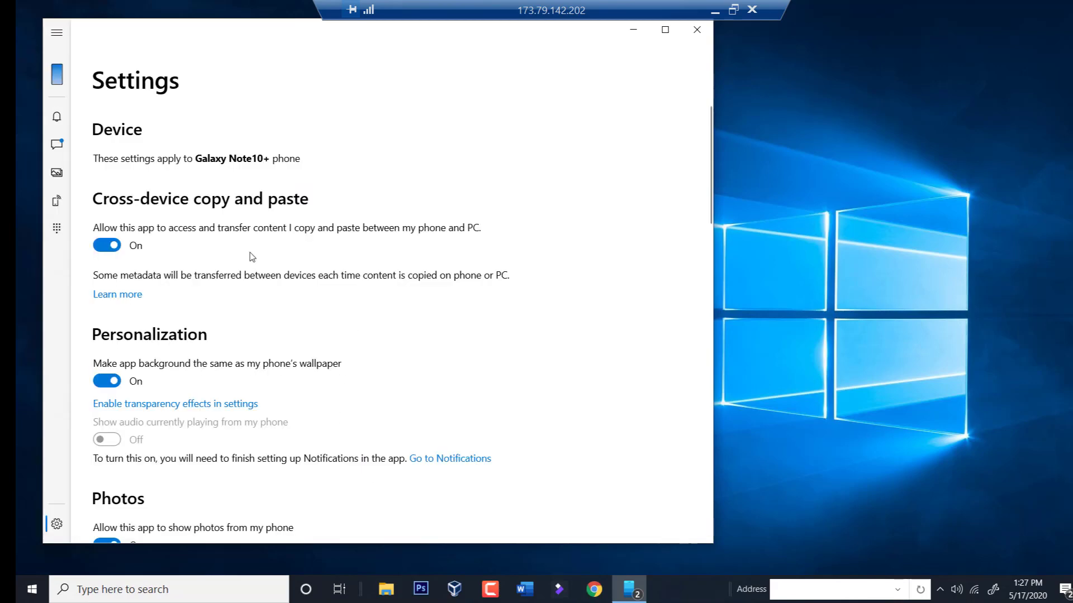
scroll(223, 323, "down", 2)
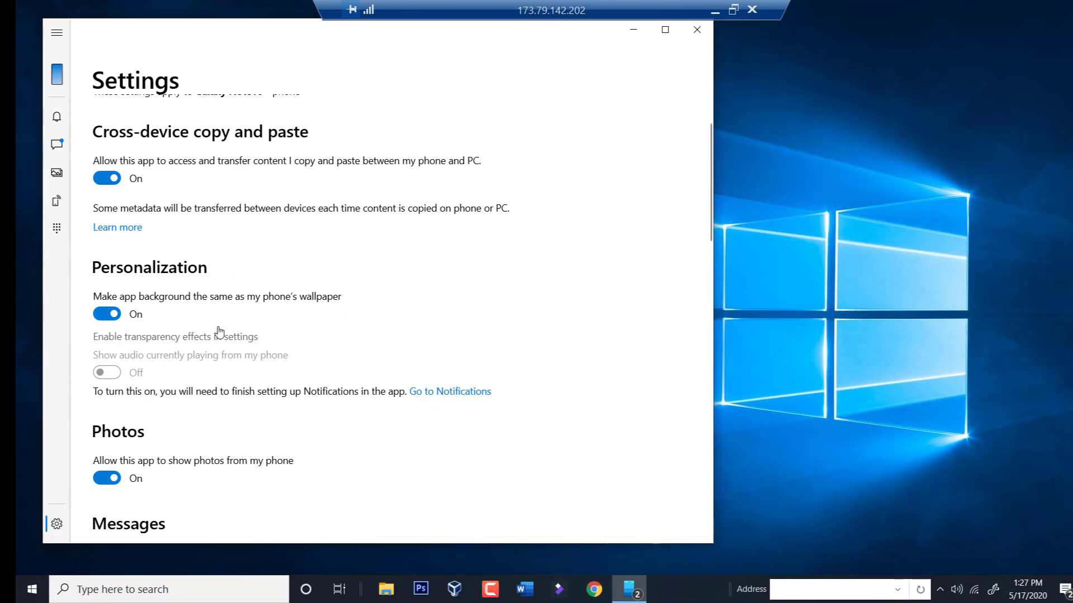
scroll(219, 336, "down", 5)
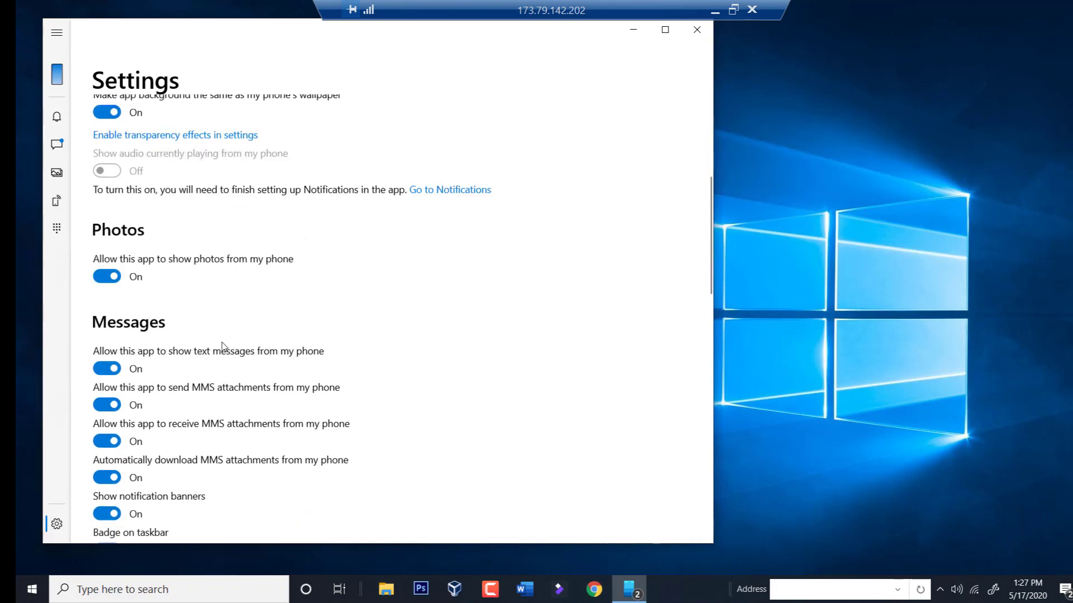
scroll(225, 342, "up", 2)
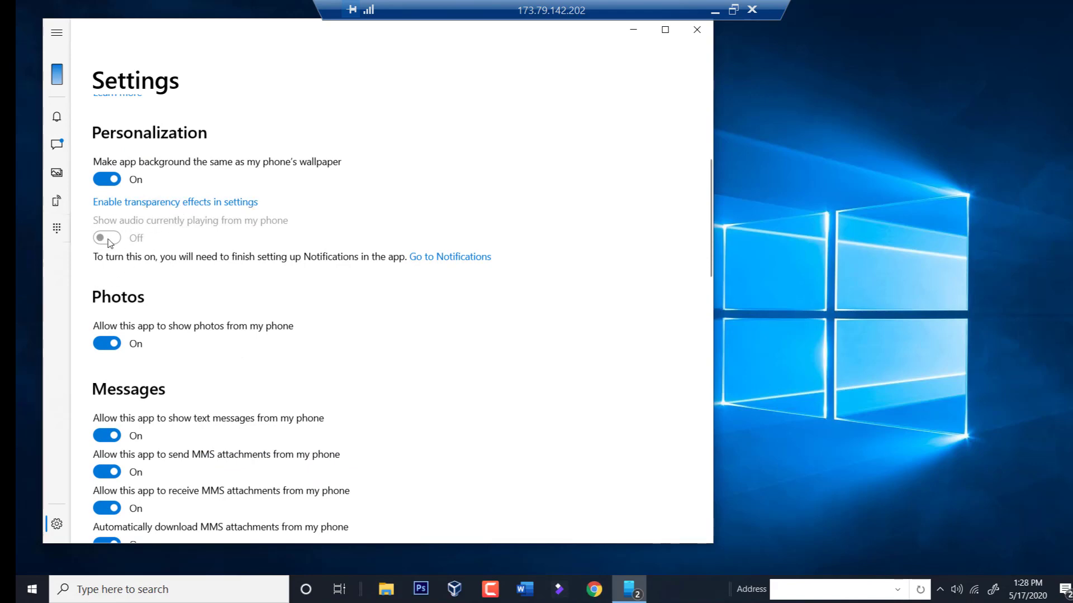
scroll(232, 377, "down", 5)
scroll(224, 383, "down", 5)
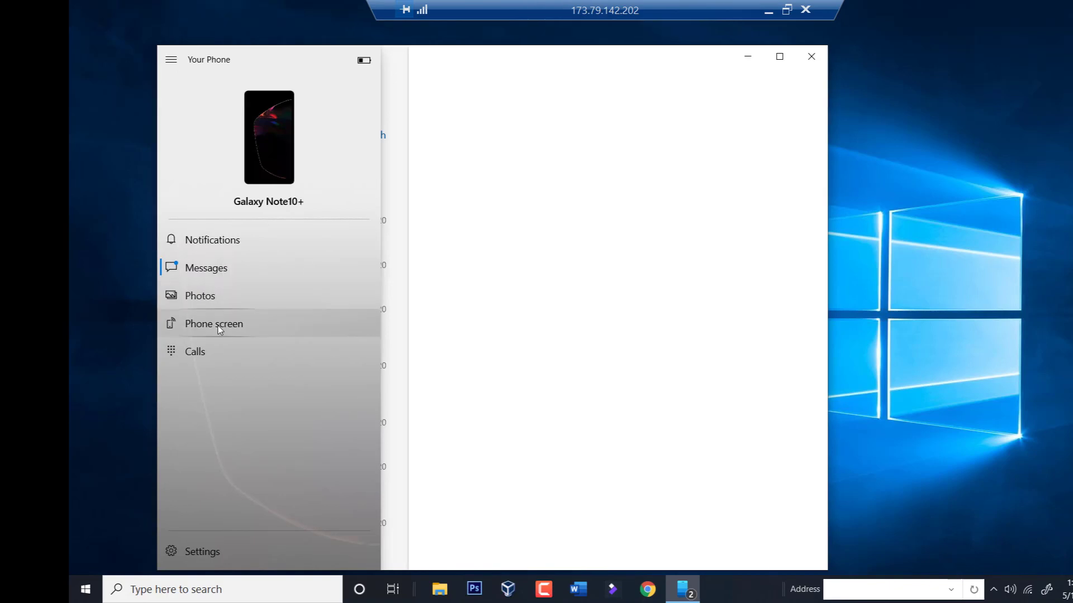
- Open the Phone screen section and start mirroring the Galaxy Note10+ display
left_click(220, 327)
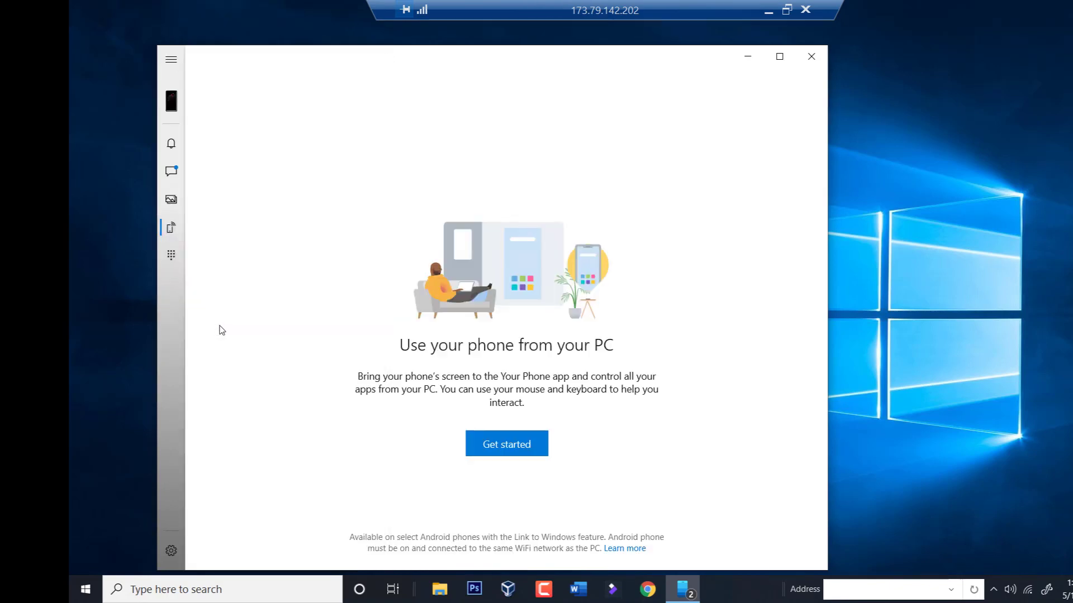
left_click(496, 446)
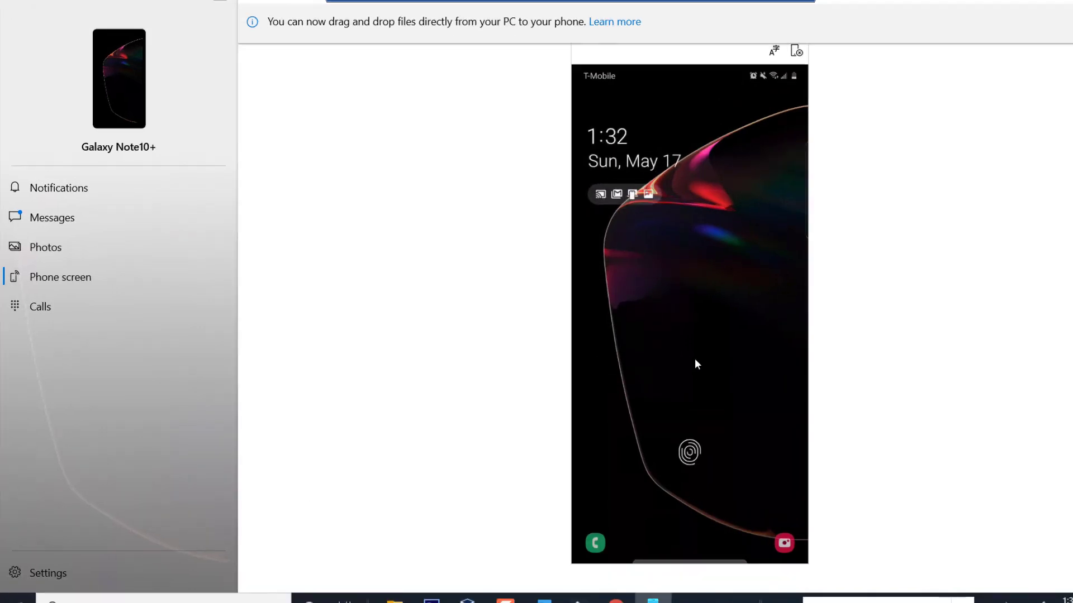
- Swipe up the mirrored lock screen, then enter and submit the four-digit PIN
left_click_drag(695, 364, 716, 246)
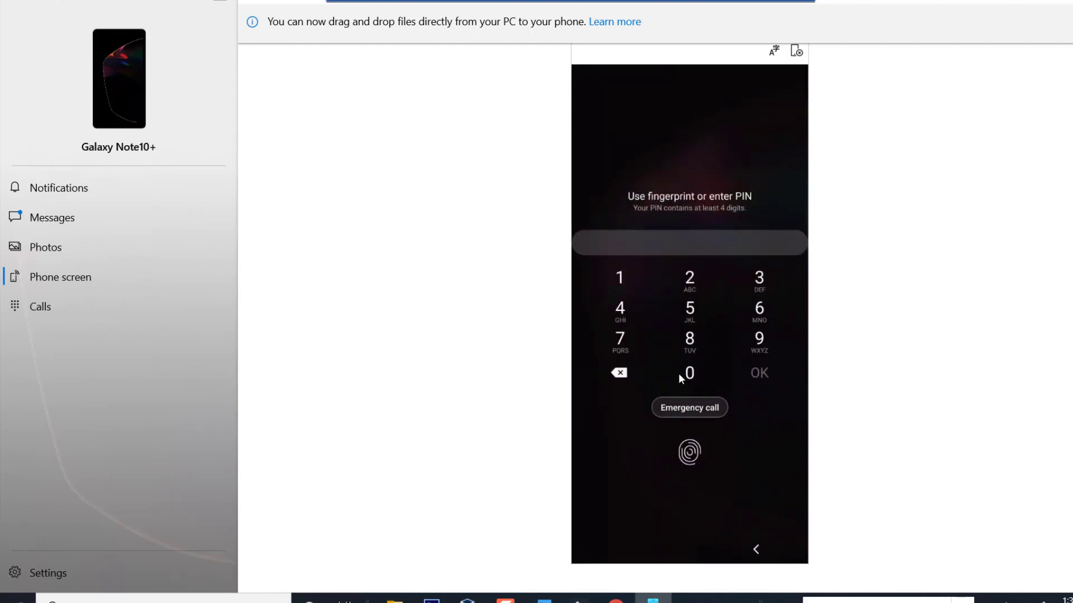
left_click(630, 279)
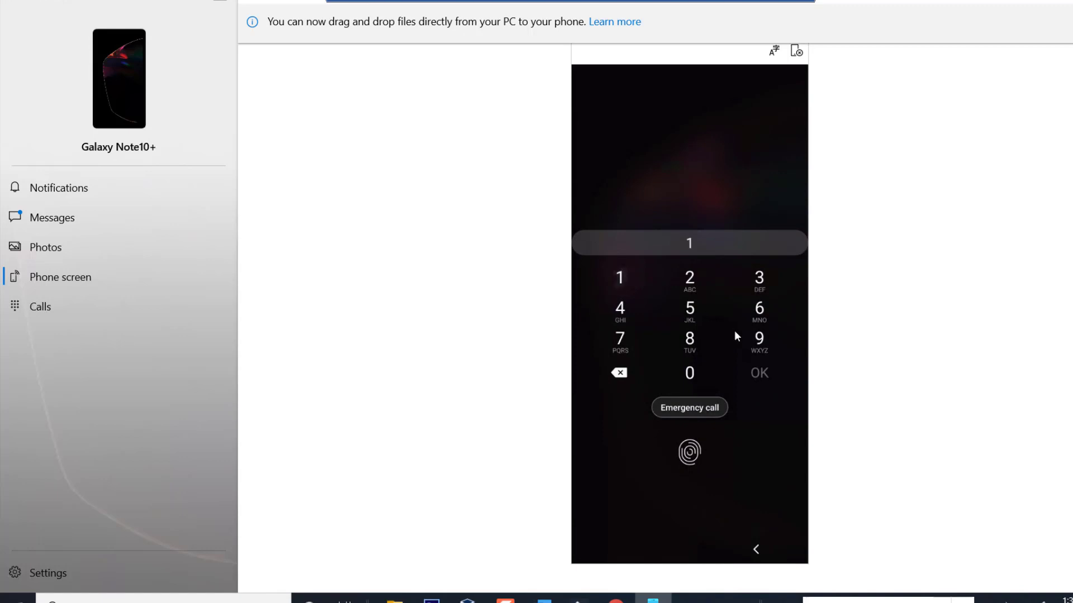
left_click(757, 340)
left_click(708, 337)
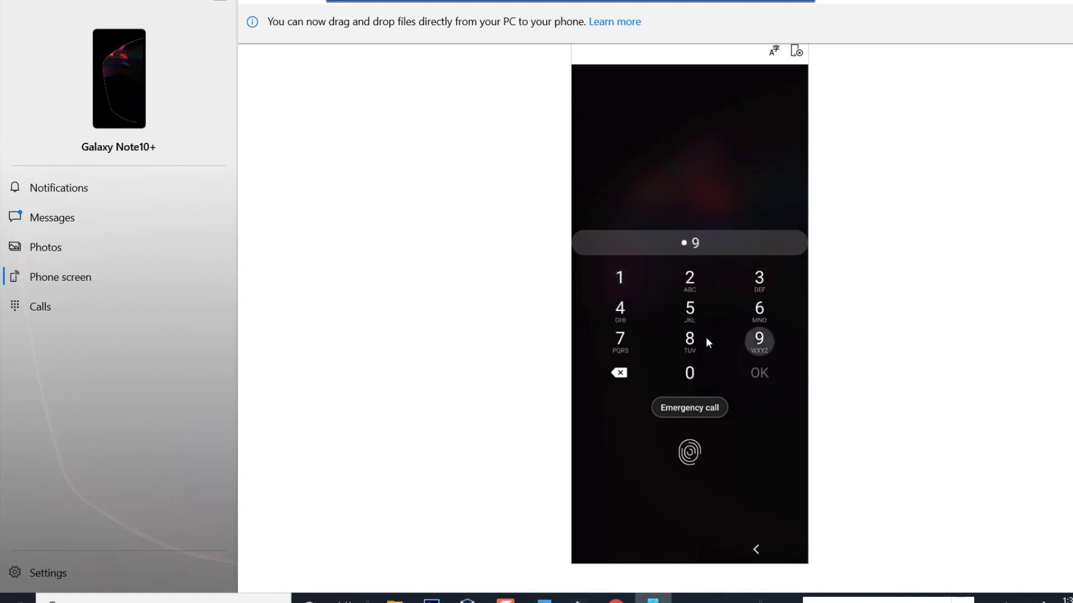
left_click(760, 339)
left_click(760, 374)
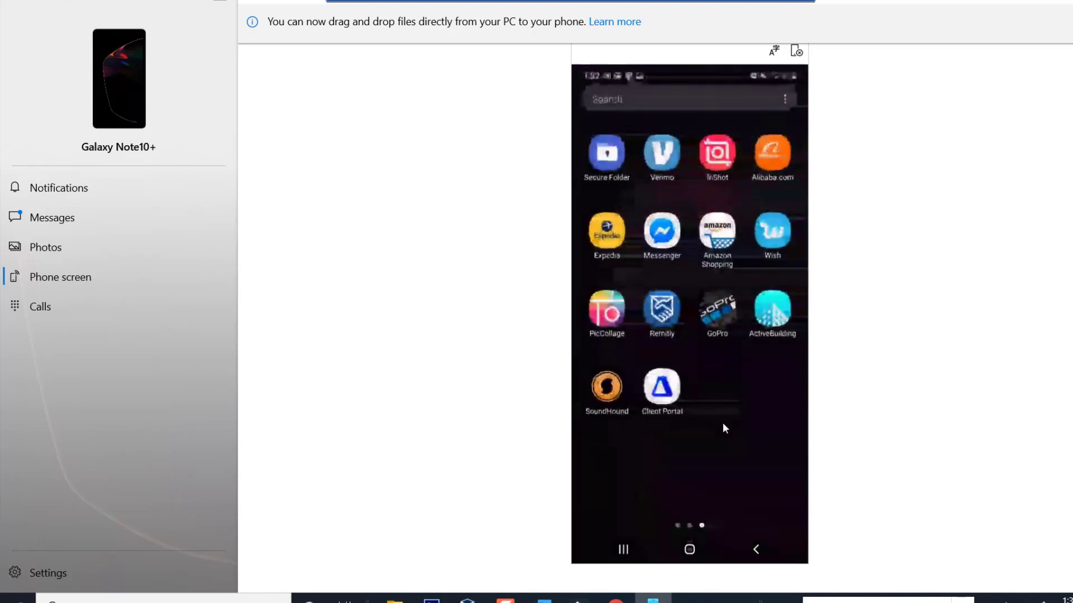